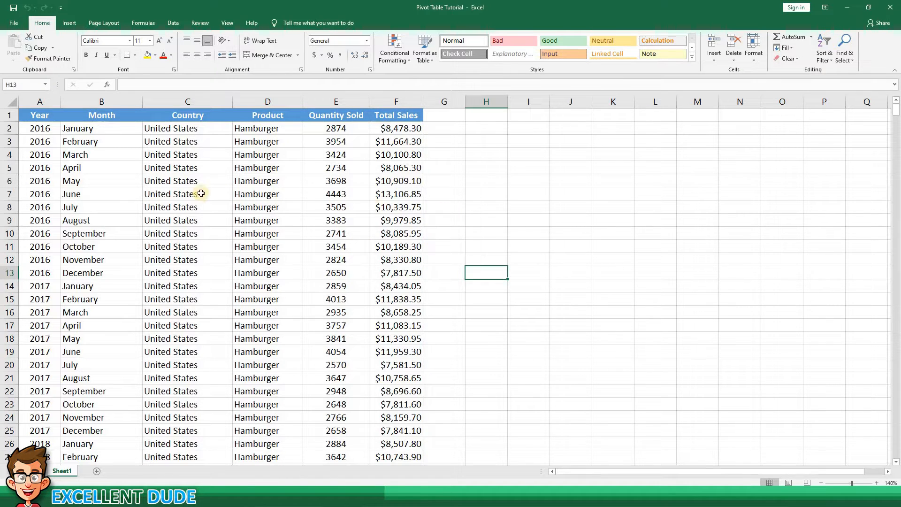
# Review the sales data's column headers: Year, Month, Country, Product, Quantity Sold and Total Sales
pyautogui.click(52, 115)
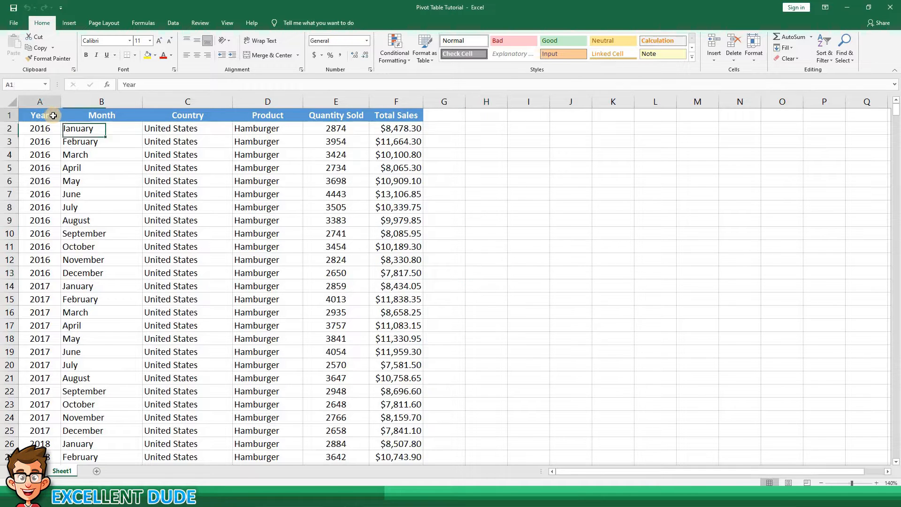
pyautogui.click(132, 114)
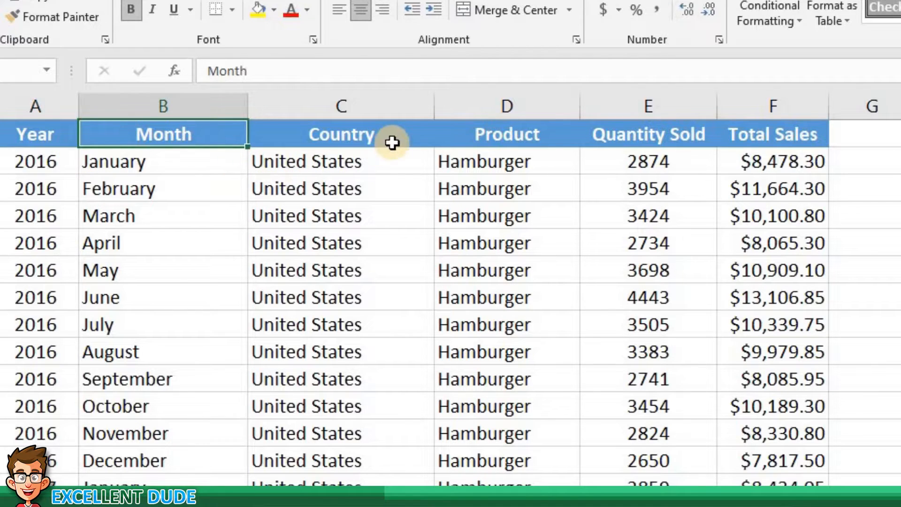
pyautogui.click(406, 143)
pyautogui.click(561, 135)
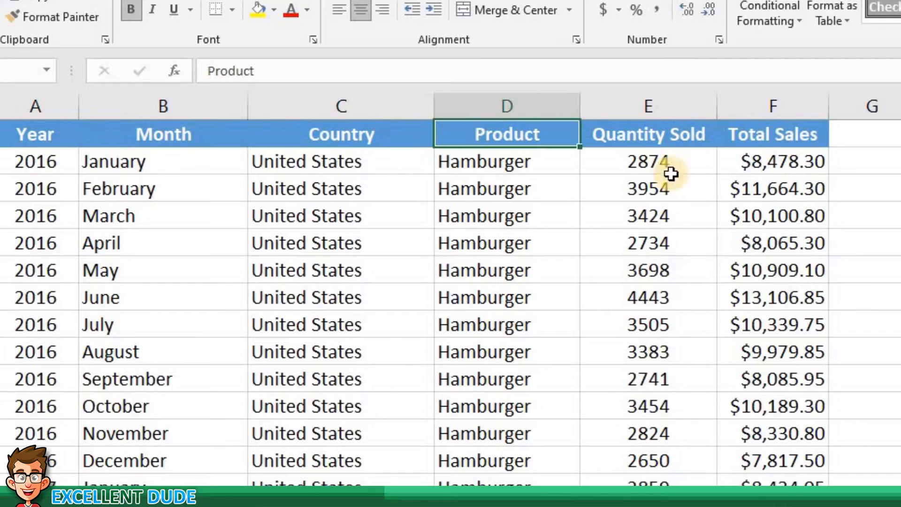
pyautogui.click(704, 137)
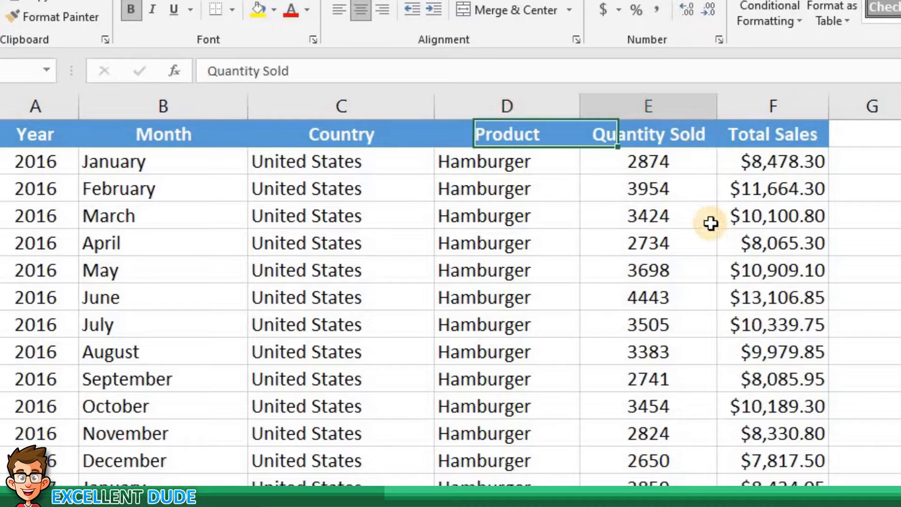
pyautogui.click(801, 133)
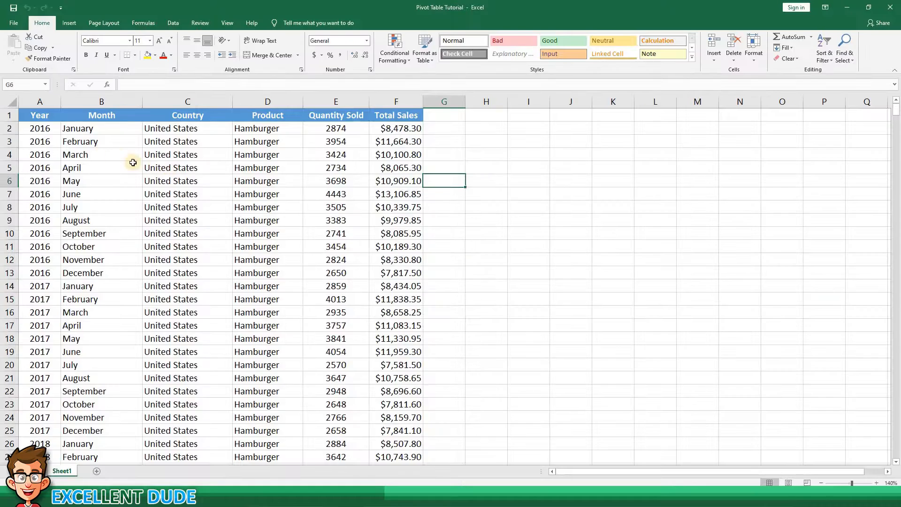
# Preview the recommended PivotTables for the sales data, including Quantity Sold by Country and Total Sales by Product, without inserting one
pyautogui.click(95, 143)
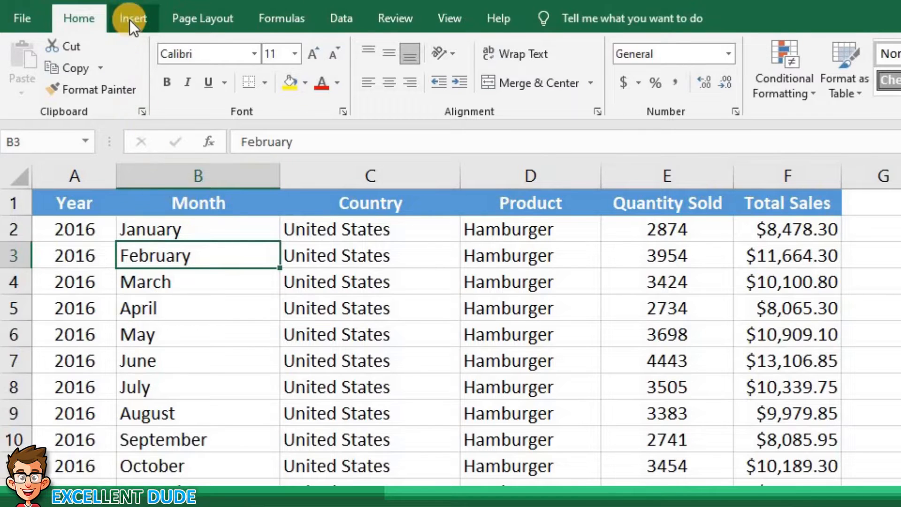
pyautogui.click(130, 20)
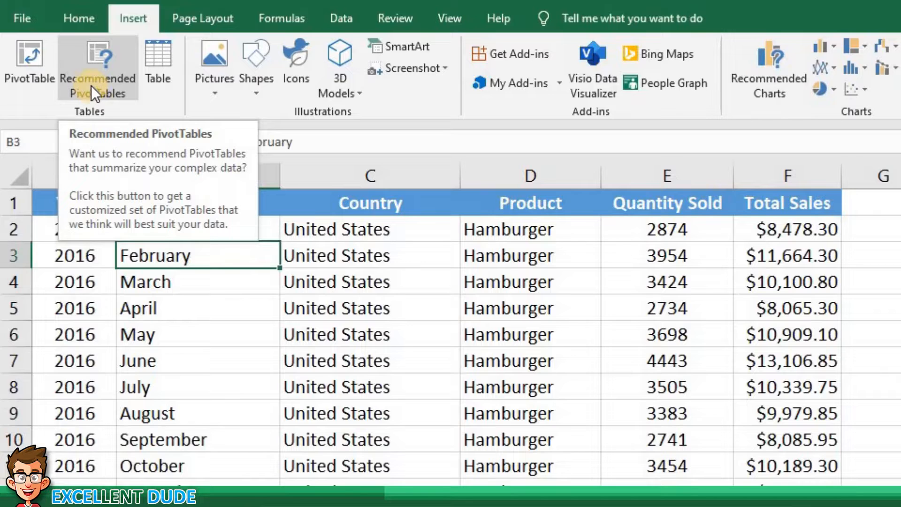
pyautogui.click(98, 72)
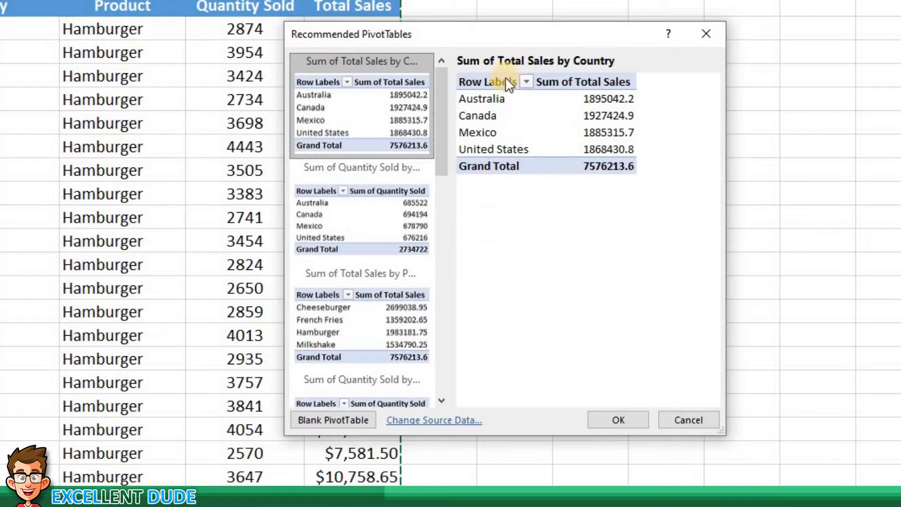
pyautogui.click(374, 176)
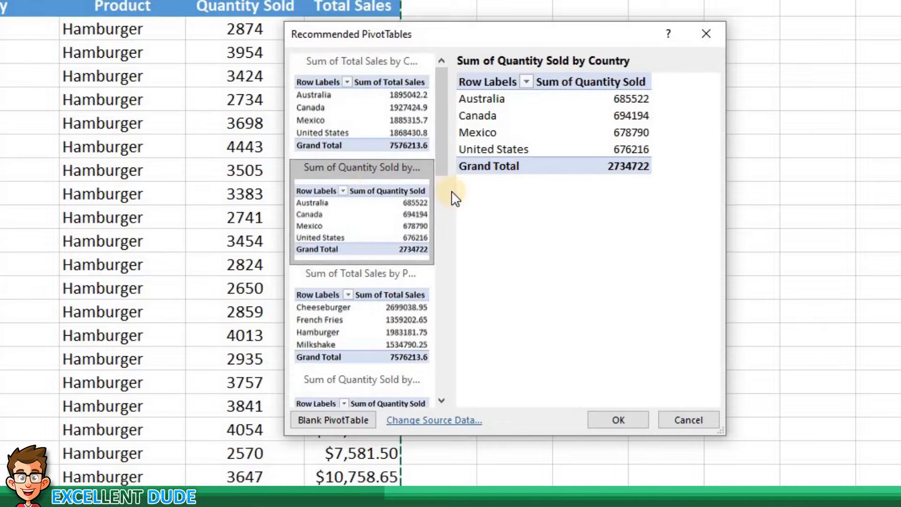
pyautogui.click(381, 275)
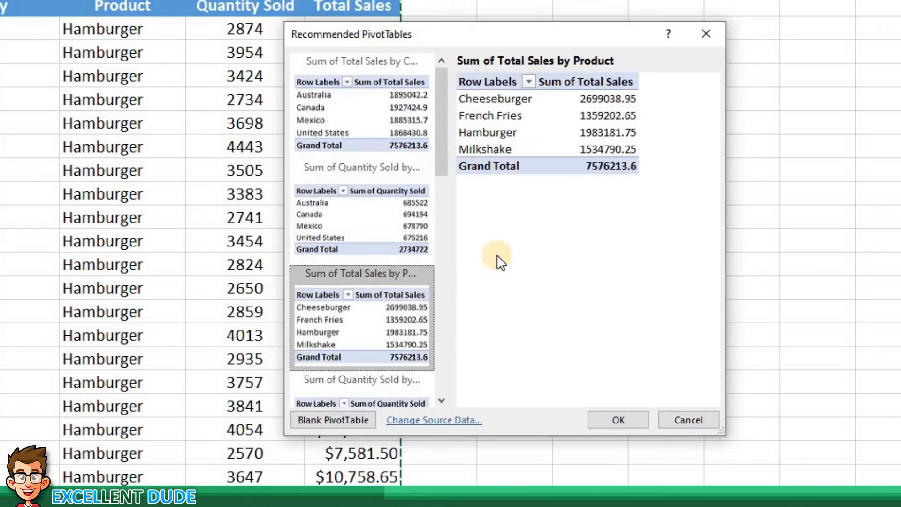
pyautogui.scroll(-5, 438, 271)
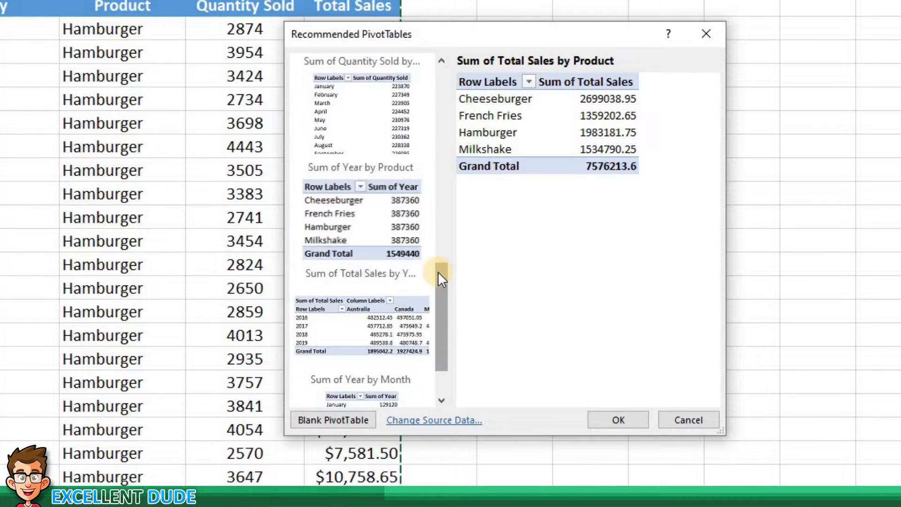
pyautogui.scroll(5, 437, 271)
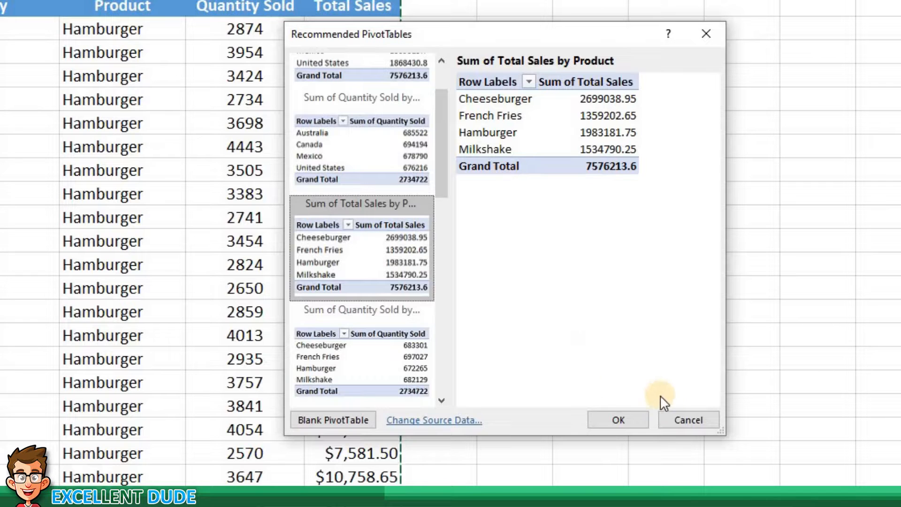
pyautogui.click(688, 420)
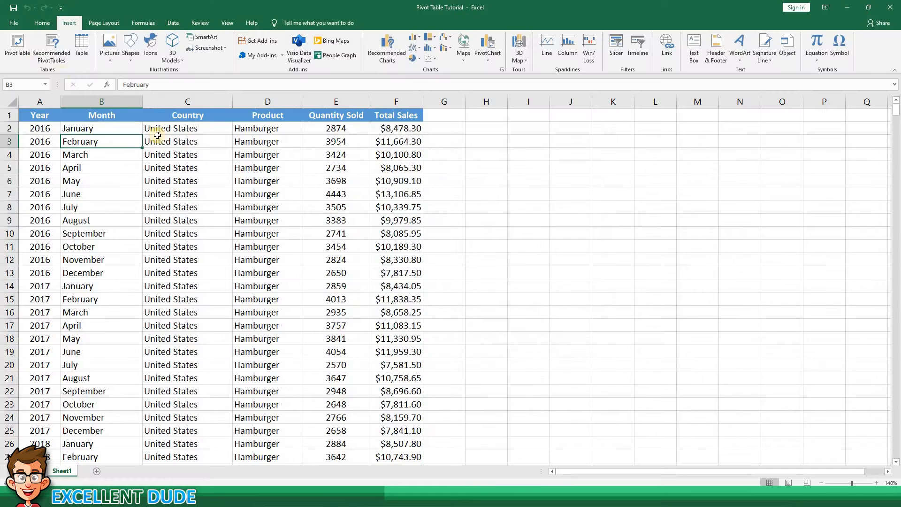
# Create a blank PivotTable on a new worksheet from the range Sheet1!$A$1:$F$769
pyautogui.click(18, 46)
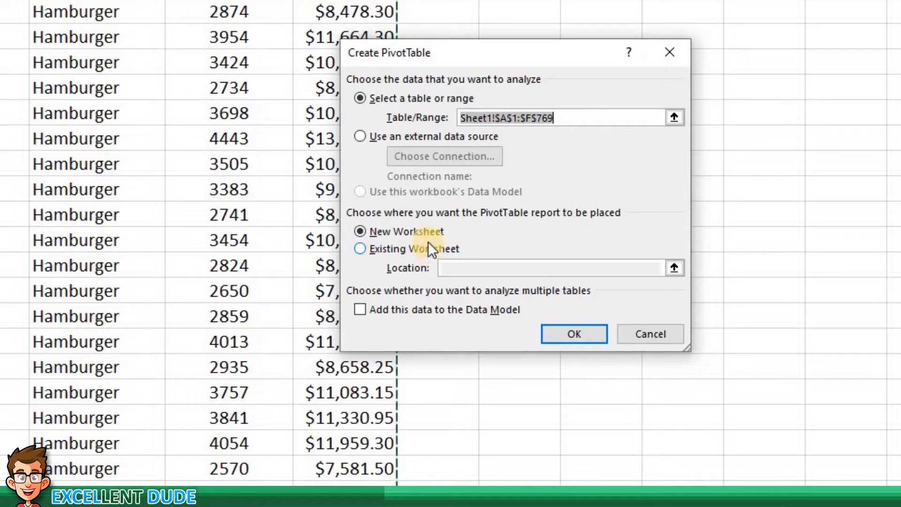
pyautogui.click(579, 331)
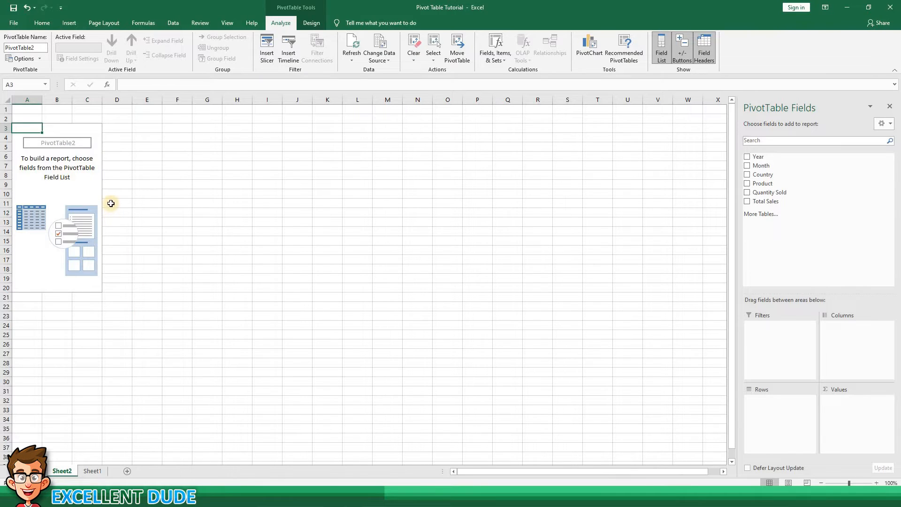
pyautogui.click(112, 200)
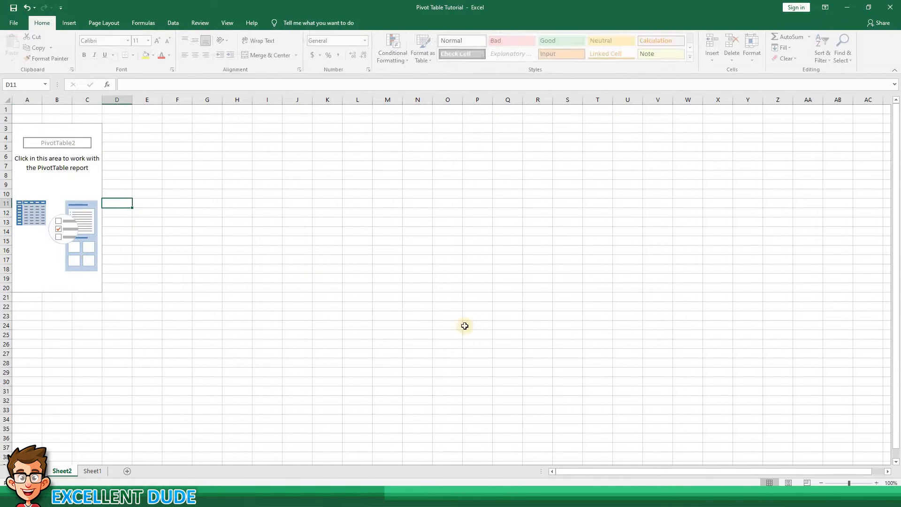
pyautogui.click(89, 187)
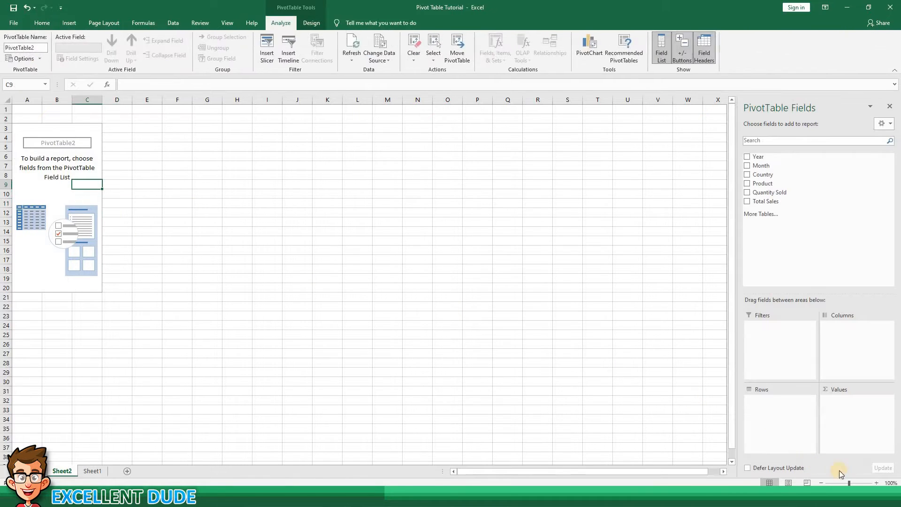
# Lay out the PivotTable with Product as the row field and Country as the column field
pyautogui.click(875, 483)
pyautogui.click(876, 483)
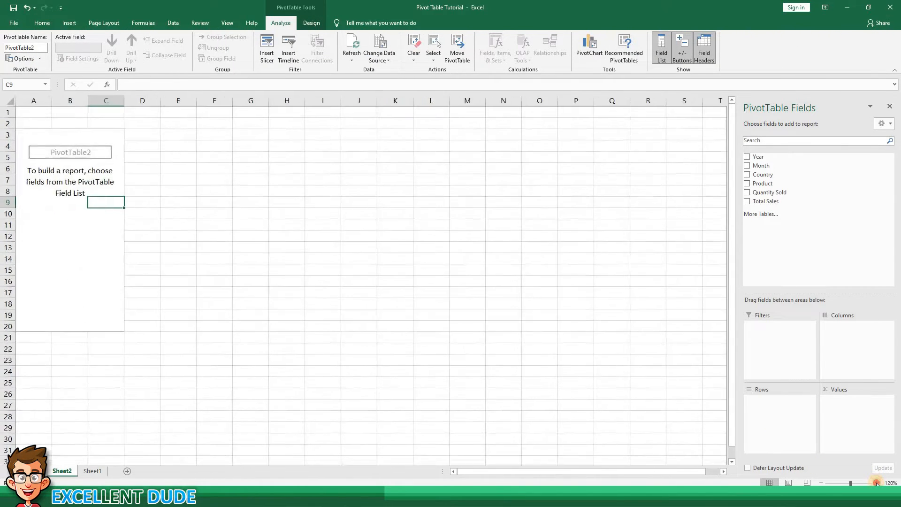
pyautogui.click(875, 482)
pyautogui.click(875, 482)
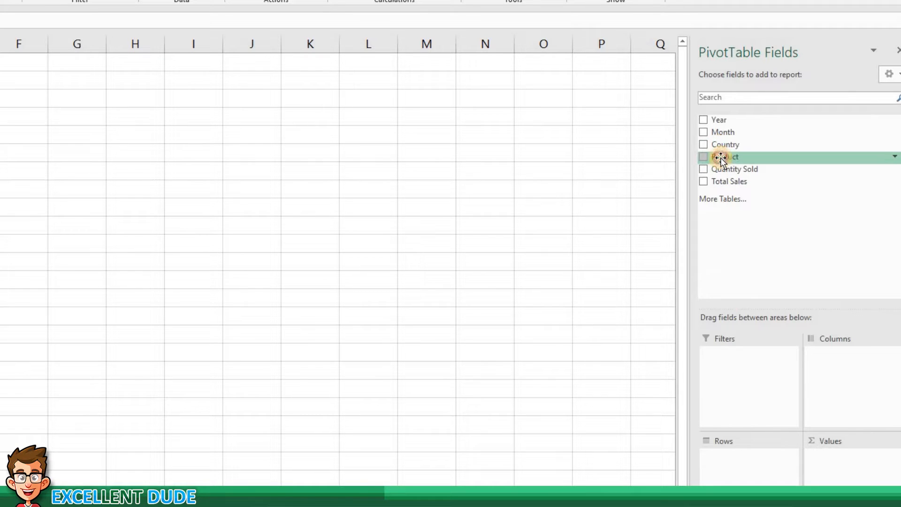
pyautogui.moveTo(721, 160); pyautogui.dragTo(742, 458)
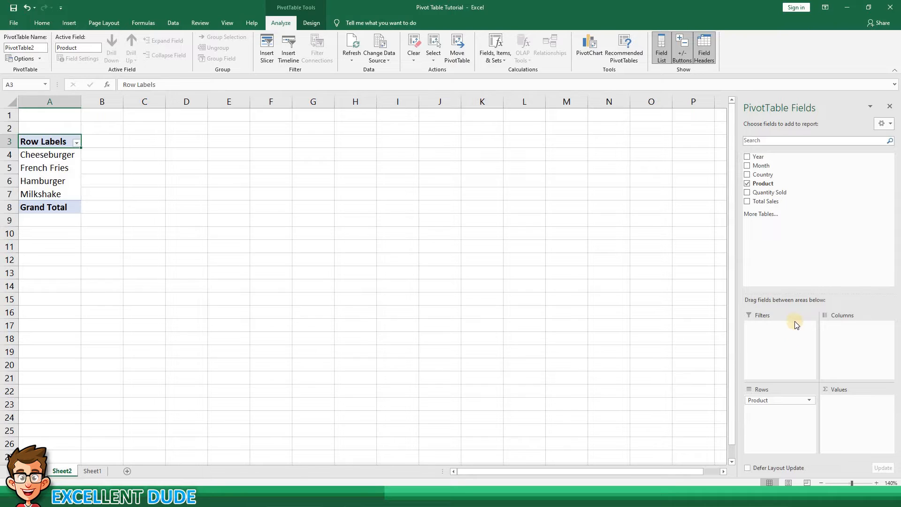
pyautogui.moveTo(762, 175); pyautogui.dragTo(821, 238)
pyautogui.moveTo(843, 313); pyautogui.dragTo(839, 334)
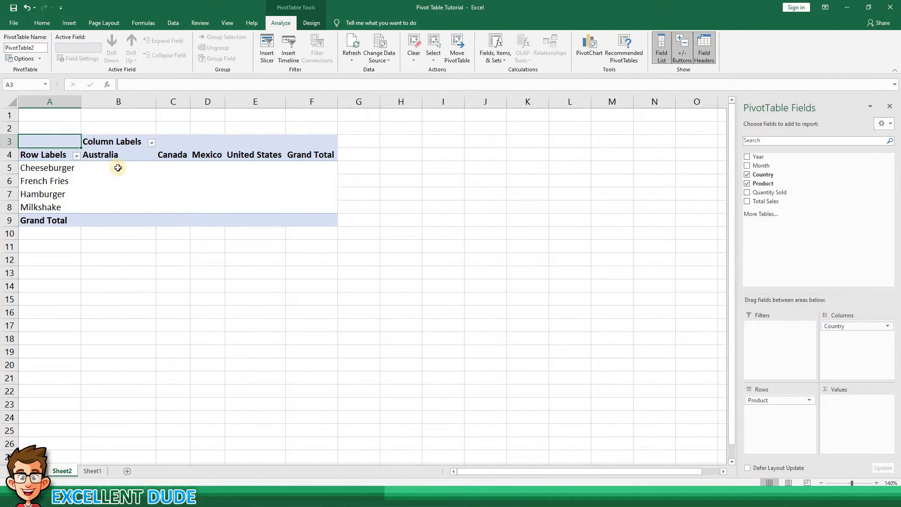
# Look across the Cheeseburger row under each country and the grand total in the PivotTable
pyautogui.click(140, 168)
pyautogui.click(181, 167)
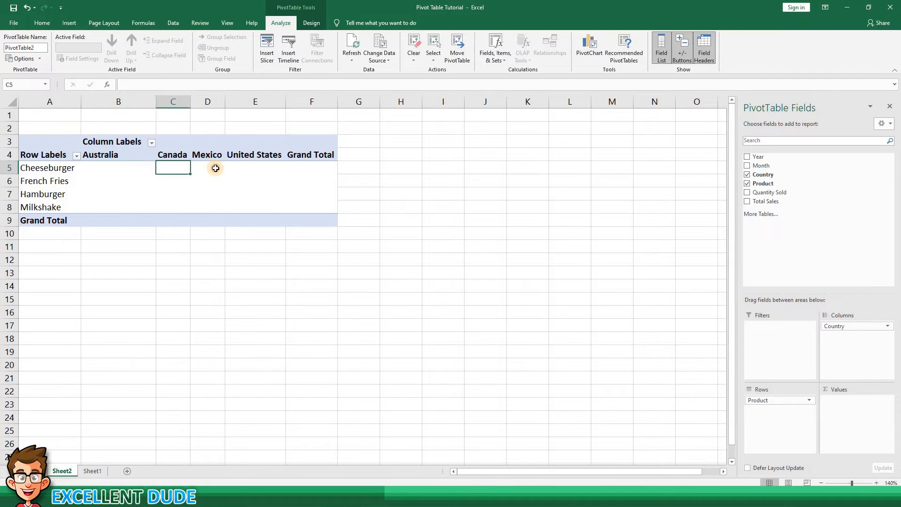
pyautogui.click(215, 168)
pyautogui.click(269, 167)
pyautogui.click(295, 168)
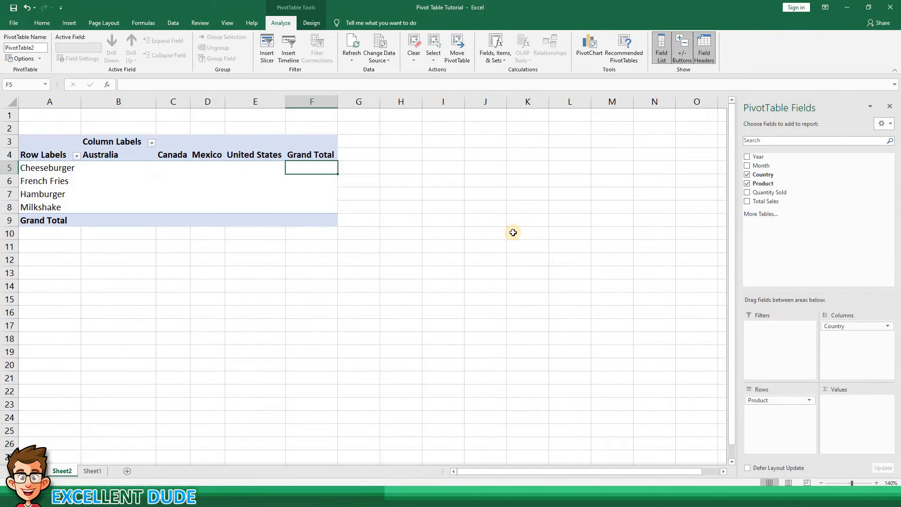
# Add Total Sales as the PivotTable's value field
pyautogui.click(512, 232)
pyautogui.click(196, 191)
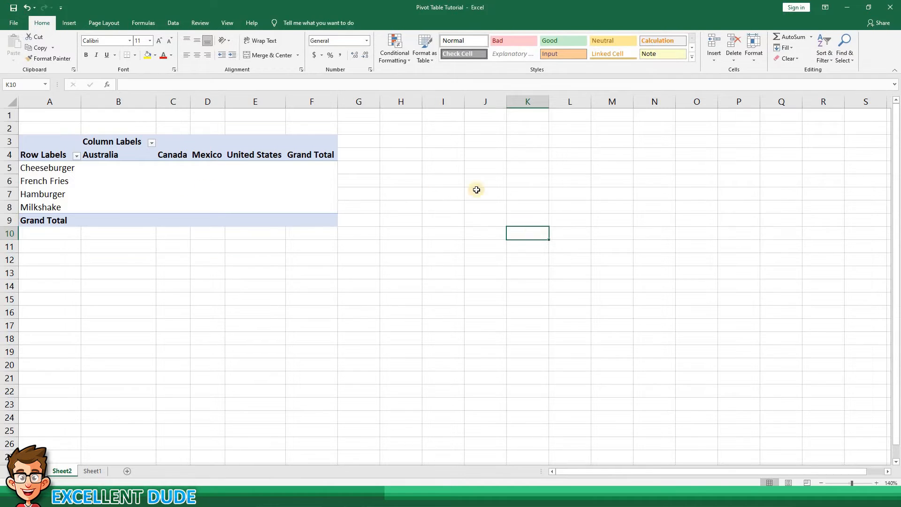
pyautogui.moveTo(768, 201); pyautogui.dragTo(831, 402)
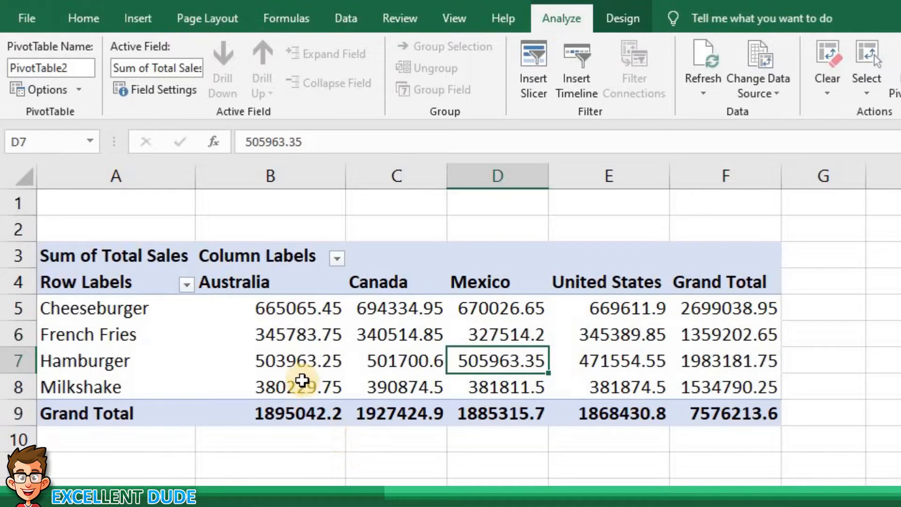
# Format the PivotTable values in B5:F9, including the grand totals, as Currency with no decimal places
pyautogui.moveTo(286, 327)
pyautogui.moveTo(286, 327); pyautogui.dragTo(723, 410)
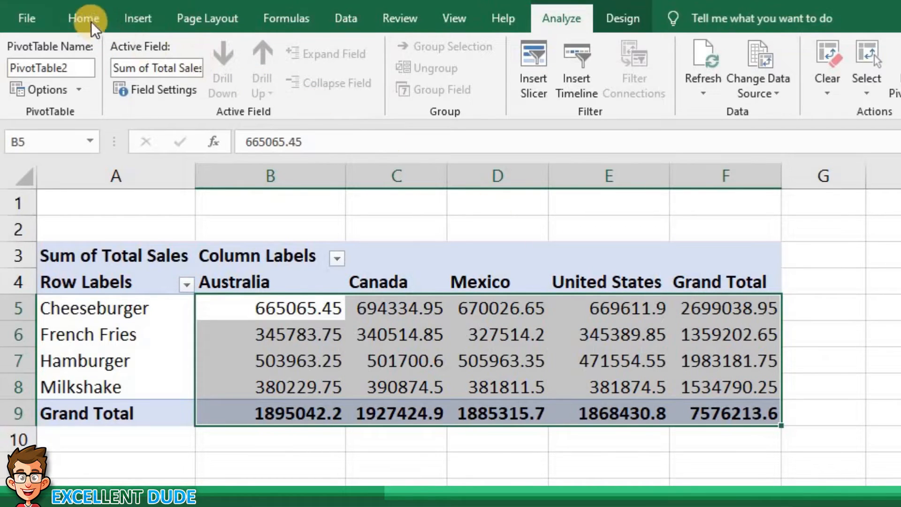
pyautogui.click(77, 18)
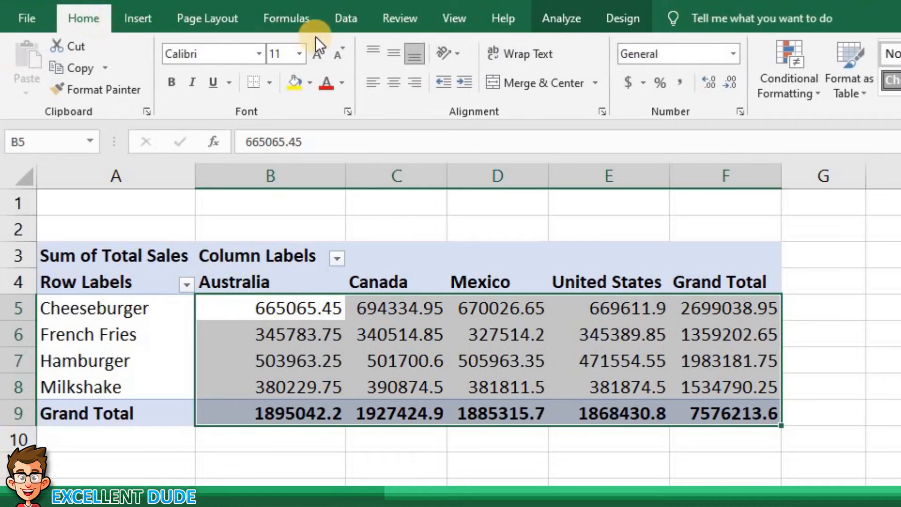
pyautogui.click(732, 53)
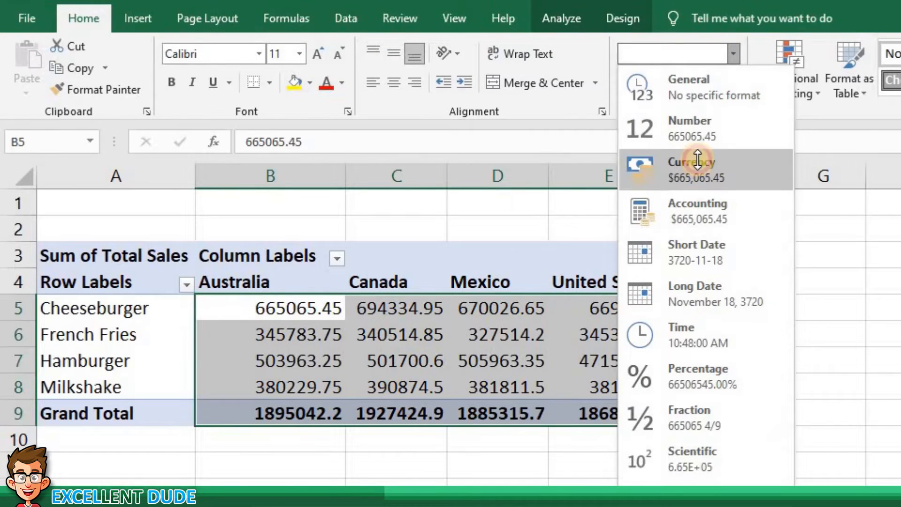
pyautogui.click(697, 162)
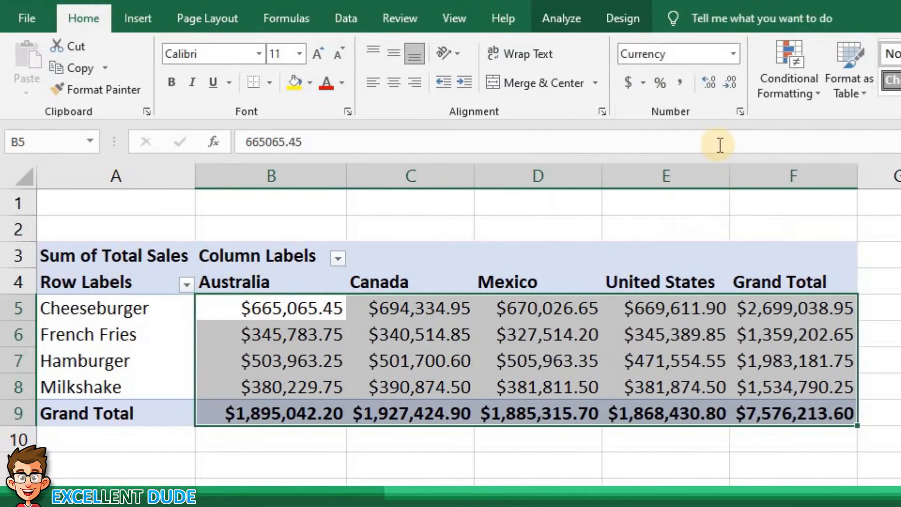
pyautogui.click(734, 87)
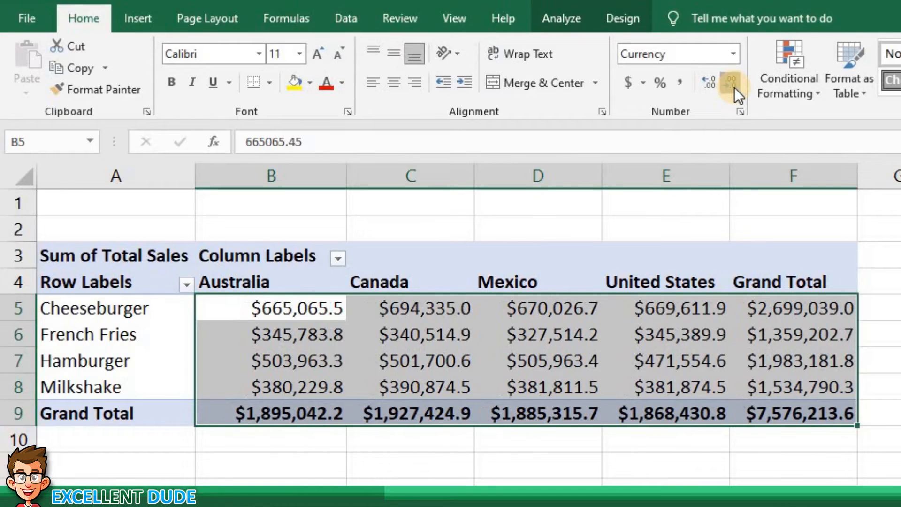
pyautogui.click(734, 88)
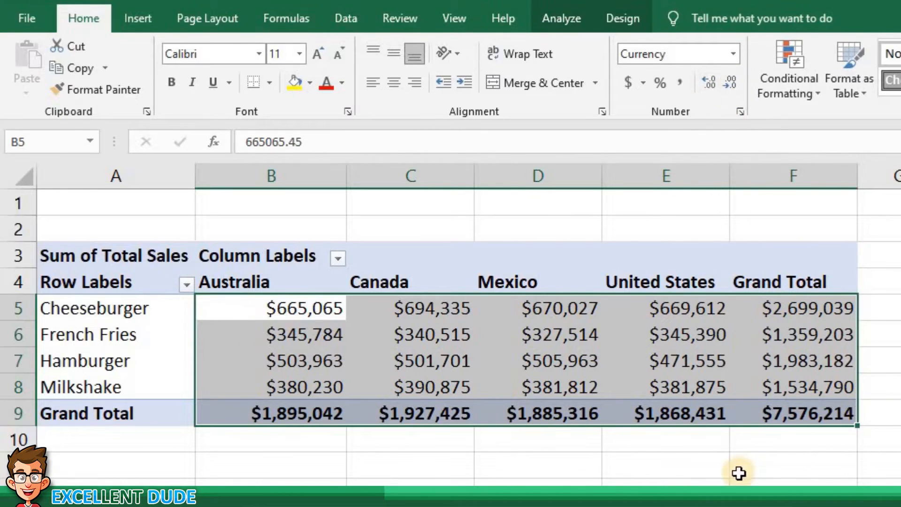
pyautogui.click(368, 368)
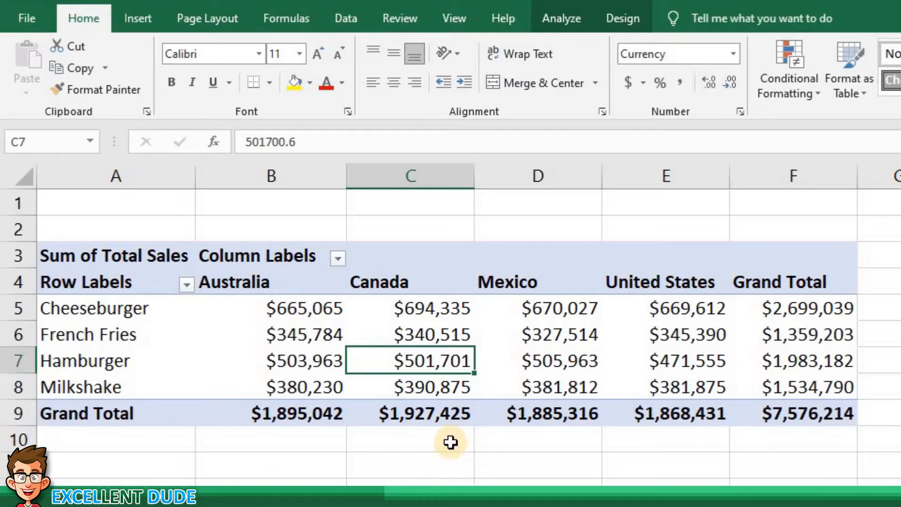
# Show the PivotTable's total sales values as % of Column Total
pyautogui.moveTo(305, 310); pyautogui.dragTo(327, 407)
pyautogui.rightClick(284, 368)
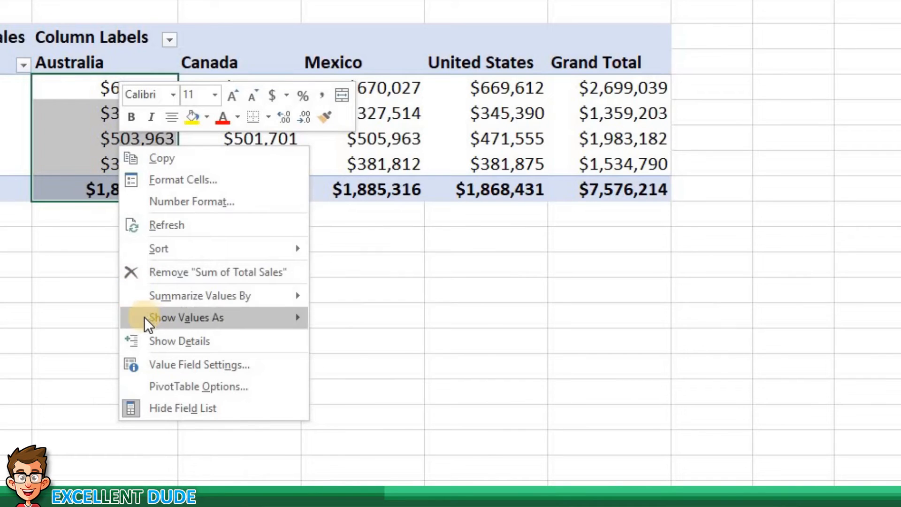
pyautogui.moveTo(140, 319)
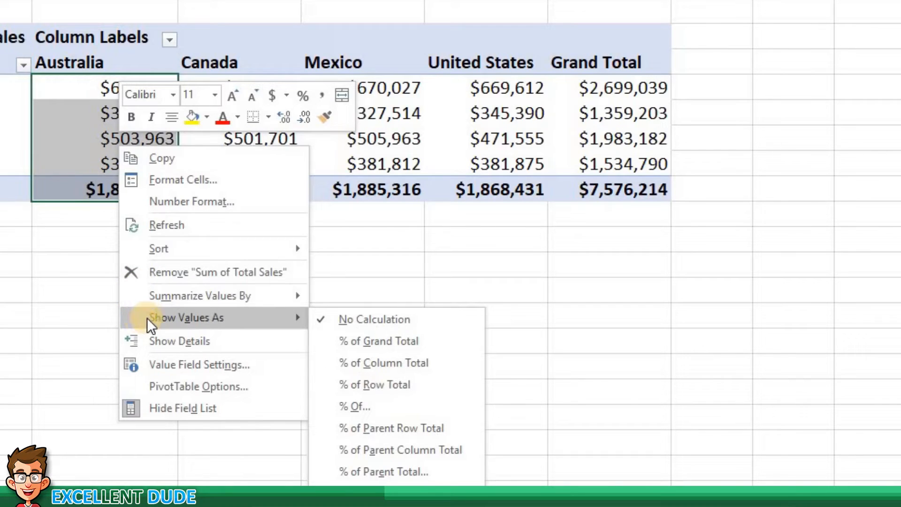
pyautogui.click(412, 362)
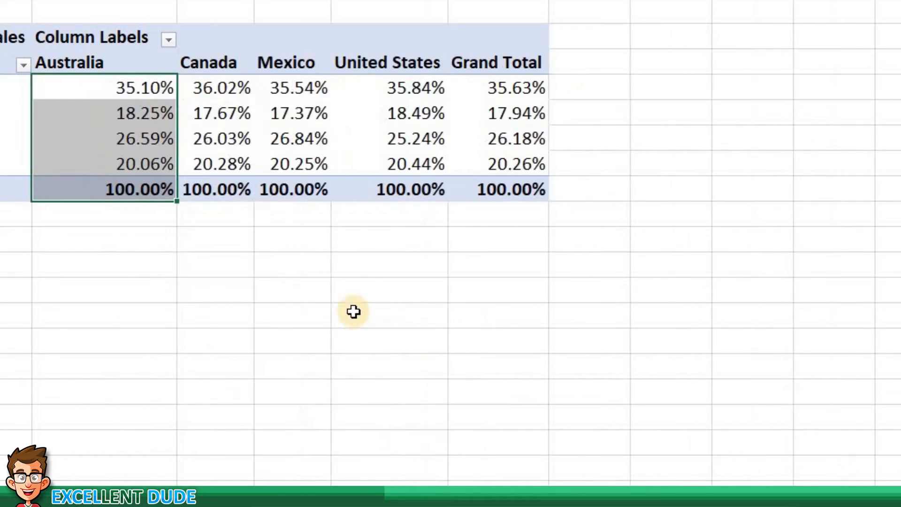
# Replace Total Sales with Quantity Sold as the PivotTable's value field
pyautogui.click(409, 230)
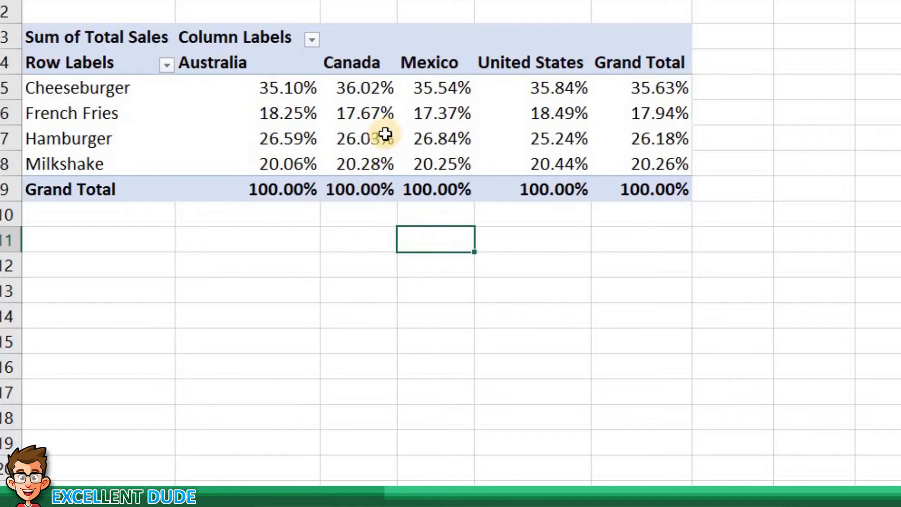
pyautogui.click(382, 94)
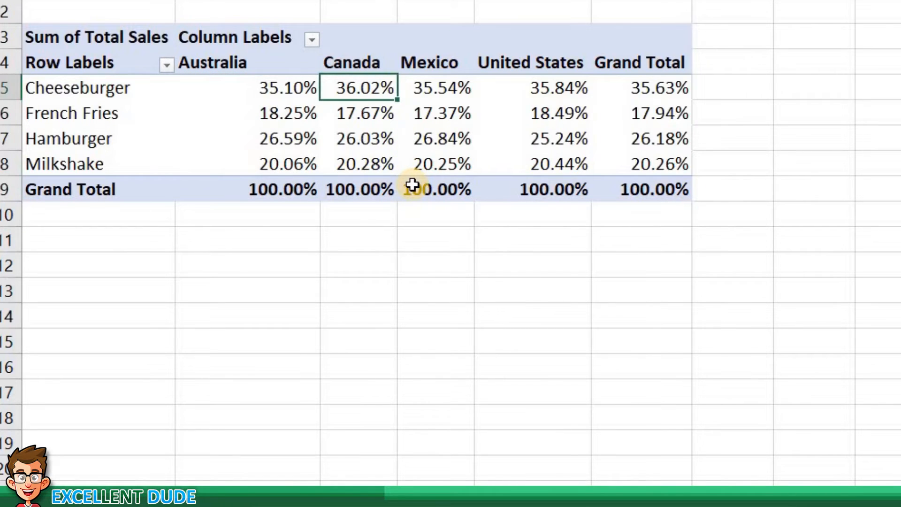
pyautogui.moveTo(412, 183)
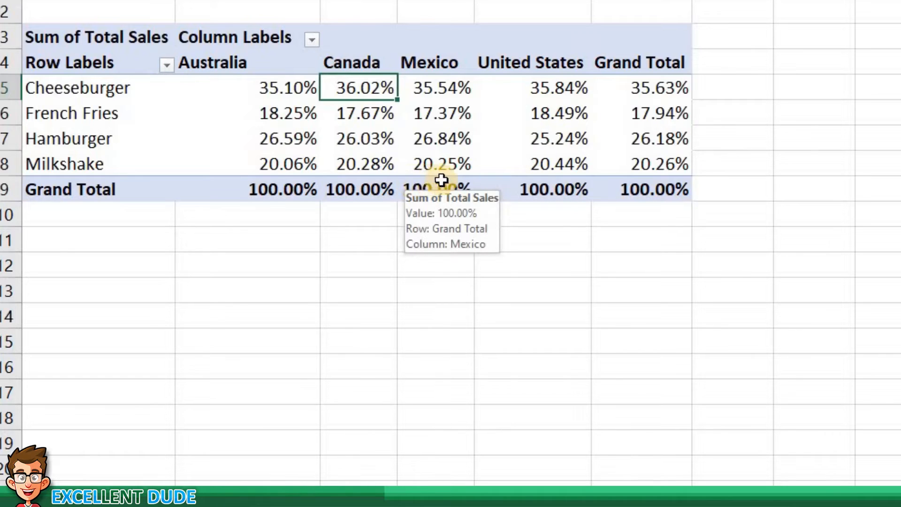
pyautogui.moveTo(517, 176)
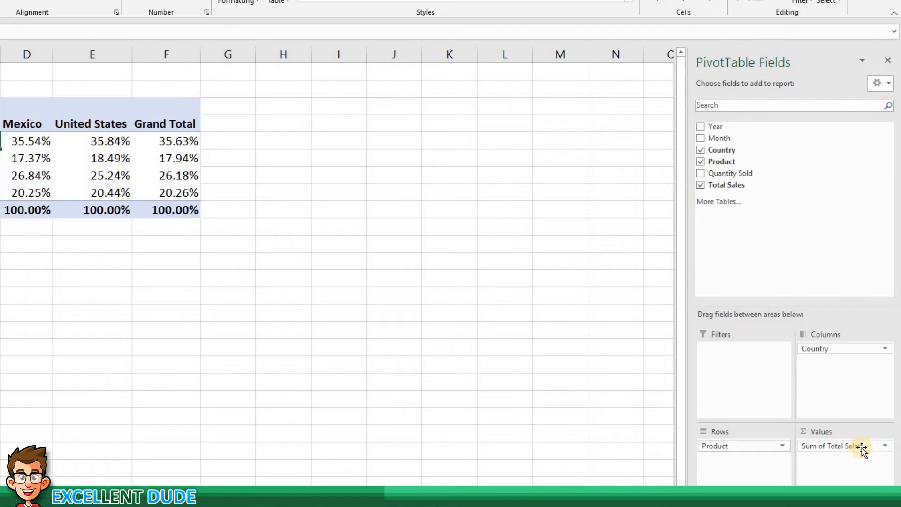
pyautogui.moveTo(862, 447); pyautogui.dragTo(805, 254)
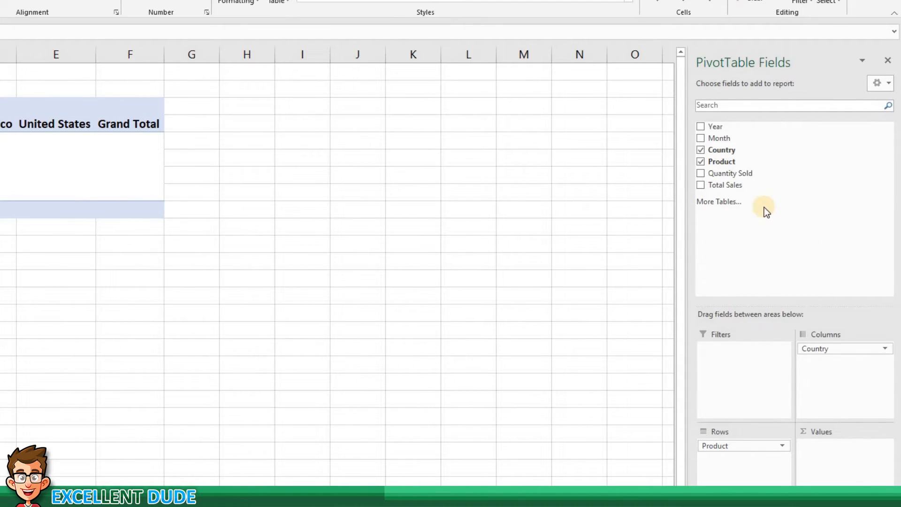
pyautogui.moveTo(736, 175); pyautogui.dragTo(851, 464)
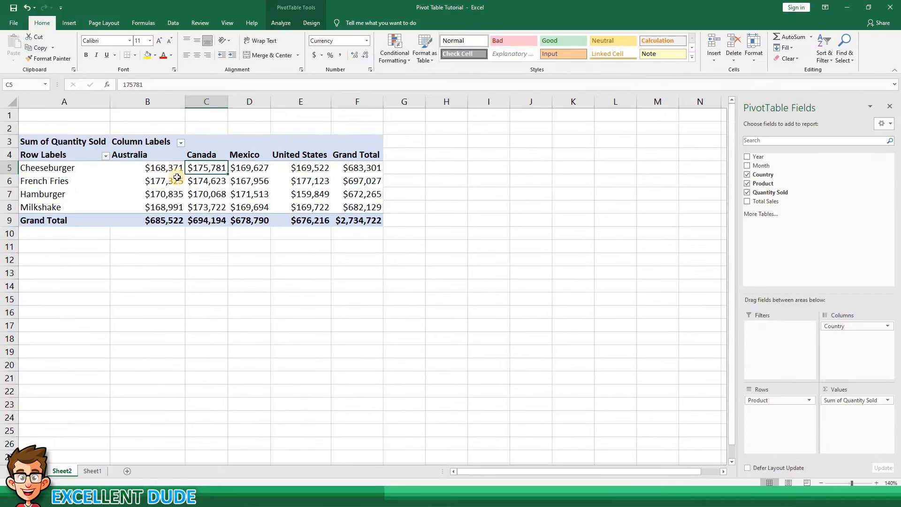
# Format the PivotTable values in B5:F9, including the grand totals, with the General number format
pyautogui.moveTo(150, 168); pyautogui.dragTo(337, 201)
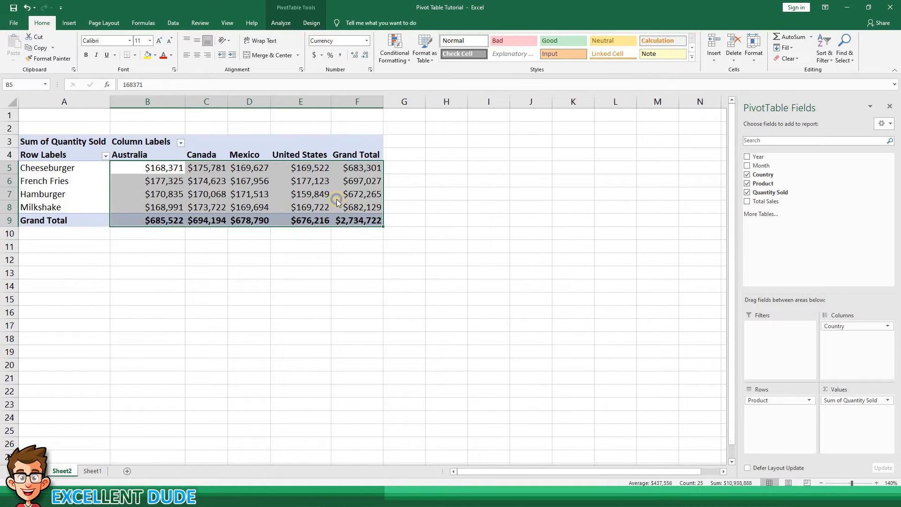
pyautogui.rightClick(338, 200)
pyautogui.click(372, 217)
pyautogui.click(264, 137)
pyautogui.click(435, 310)
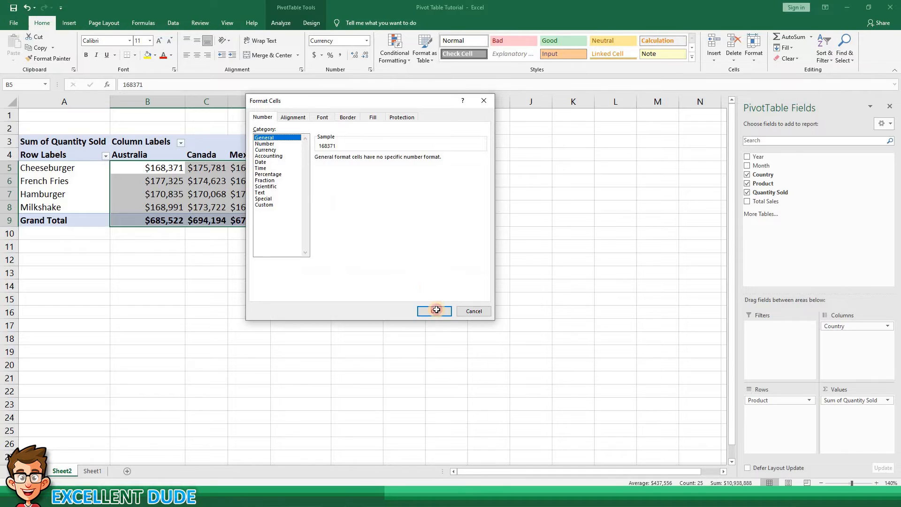
pyautogui.click(339, 287)
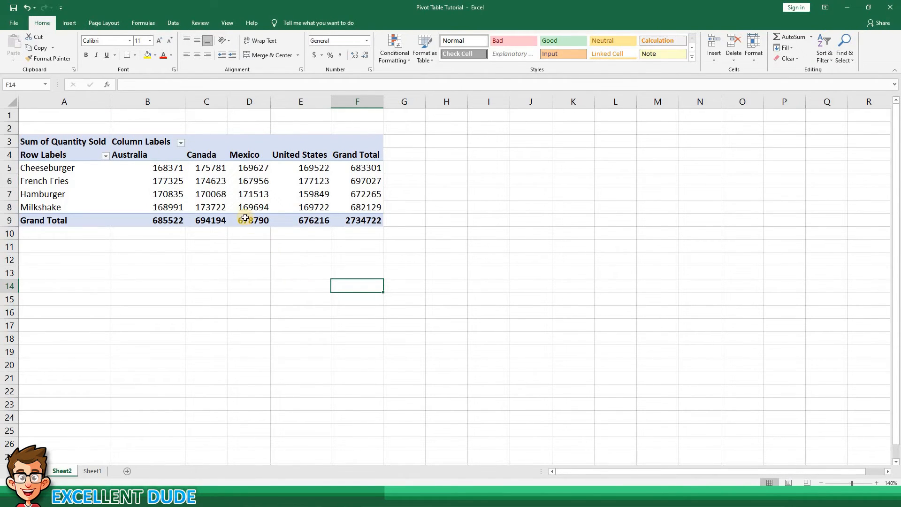
# Move the Country field from the PivotTable's Columns area to its Filters area
pyautogui.click(255, 197)
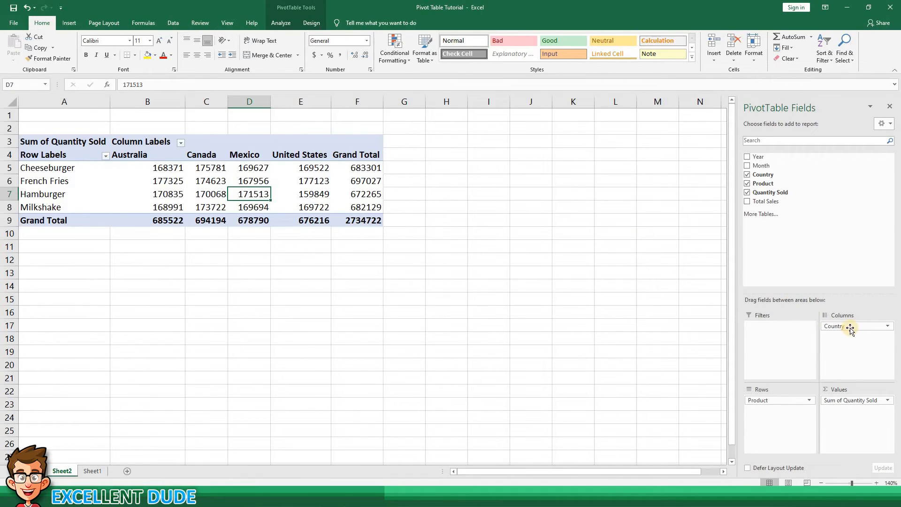
pyautogui.moveTo(852, 327); pyautogui.dragTo(780, 328)
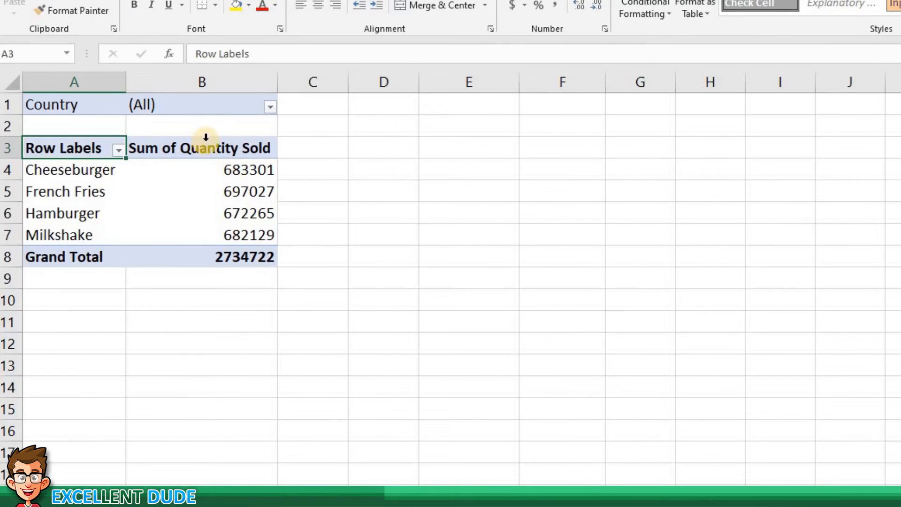
pyautogui.click(302, 107)
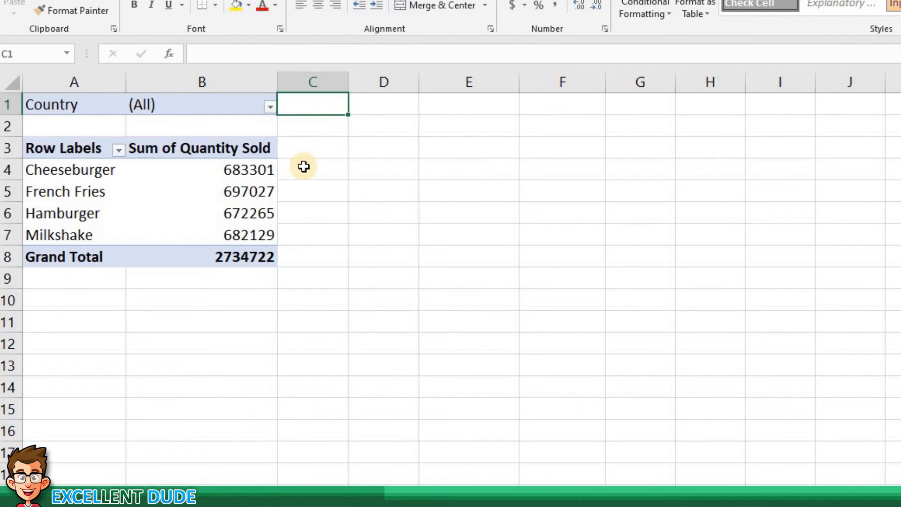
pyautogui.moveTo(302, 167); pyautogui.dragTo(308, 257)
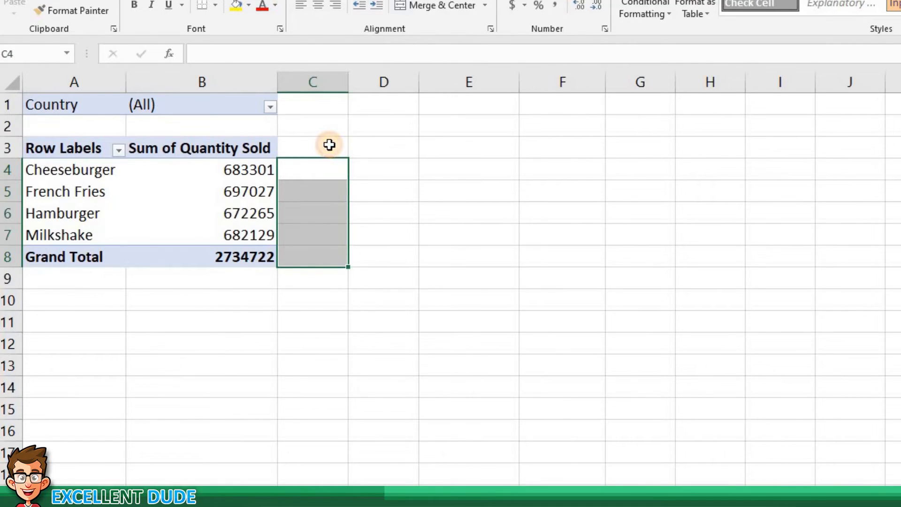
pyautogui.click(328, 145)
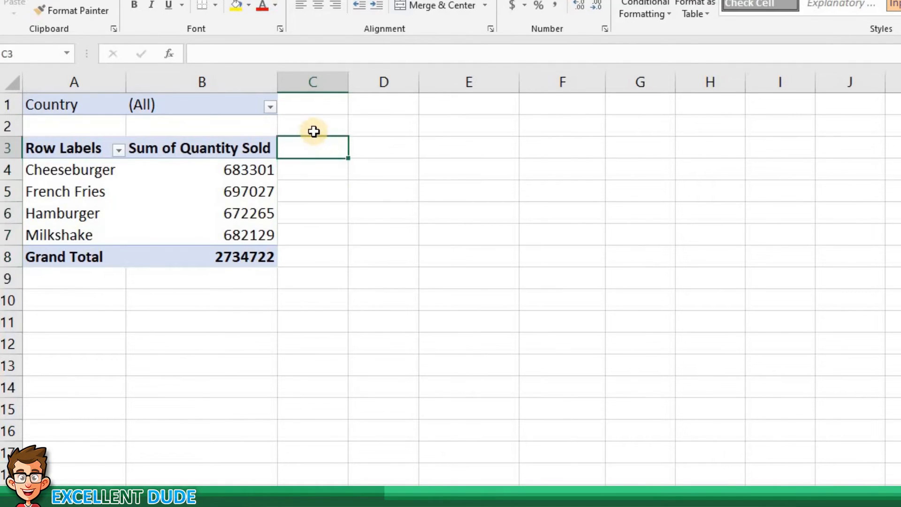
# Filter the PivotTable's report filter for Country to United States
pyautogui.click(270, 108)
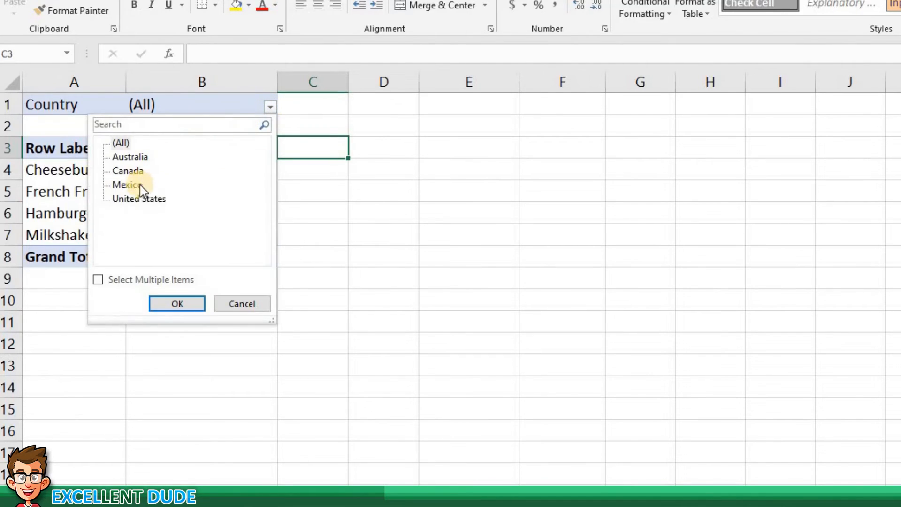
pyautogui.click(140, 198)
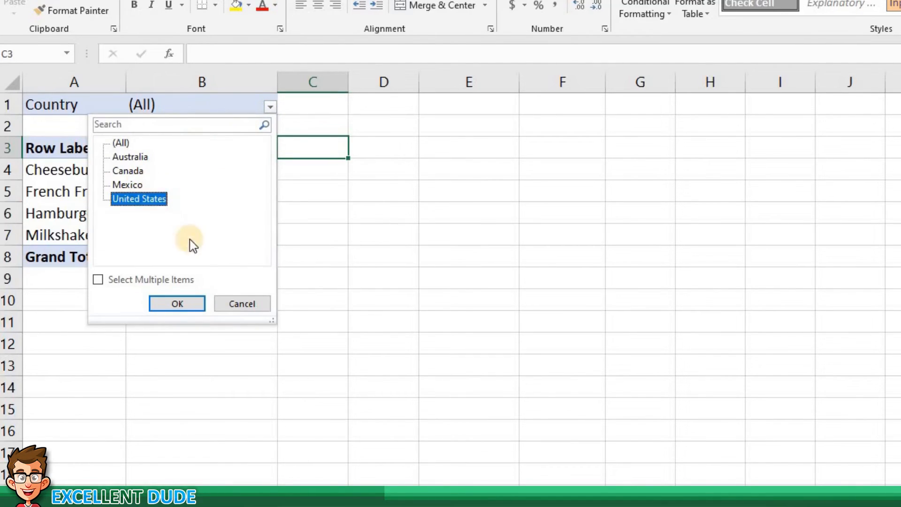
pyautogui.click(192, 302)
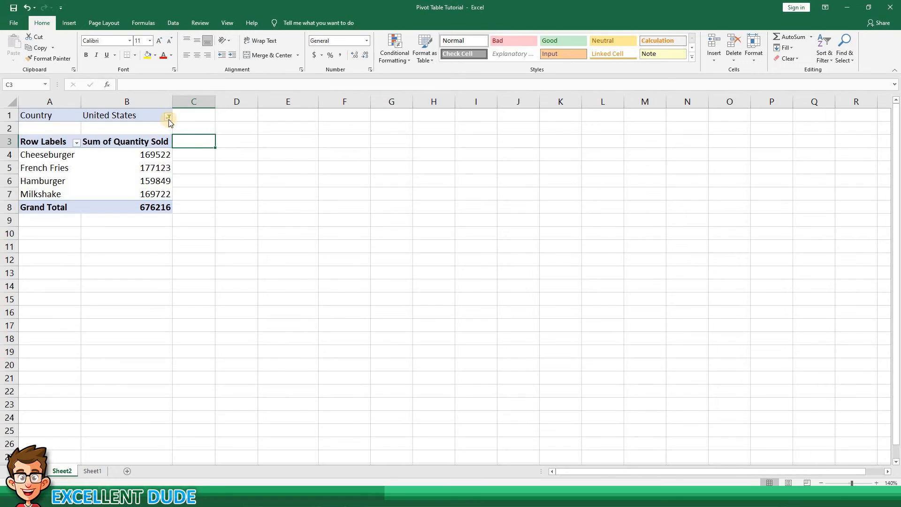
# Move the Country field from the PivotTable's Filters area back to Columns
pyautogui.click(169, 117)
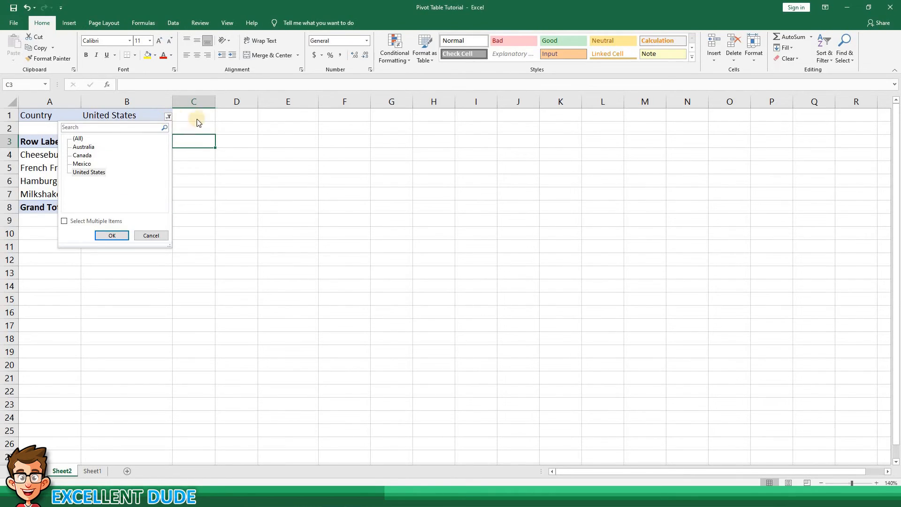
pyautogui.click(140, 115)
pyautogui.click(143, 147)
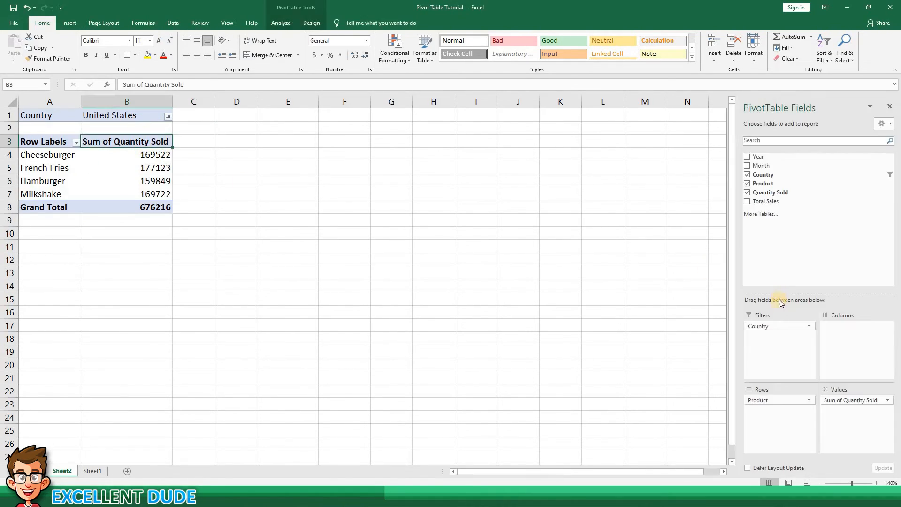
pyautogui.moveTo(774, 325); pyautogui.dragTo(842, 328)
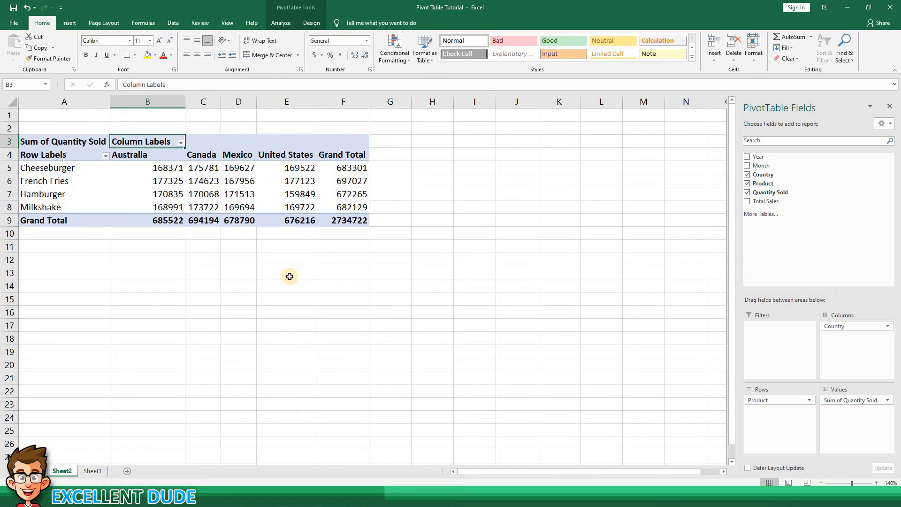
# Insert a Stacked Column PivotChart based on the PivotTable and place it directly below the table
pyautogui.click(200, 191)
pyautogui.click(68, 23)
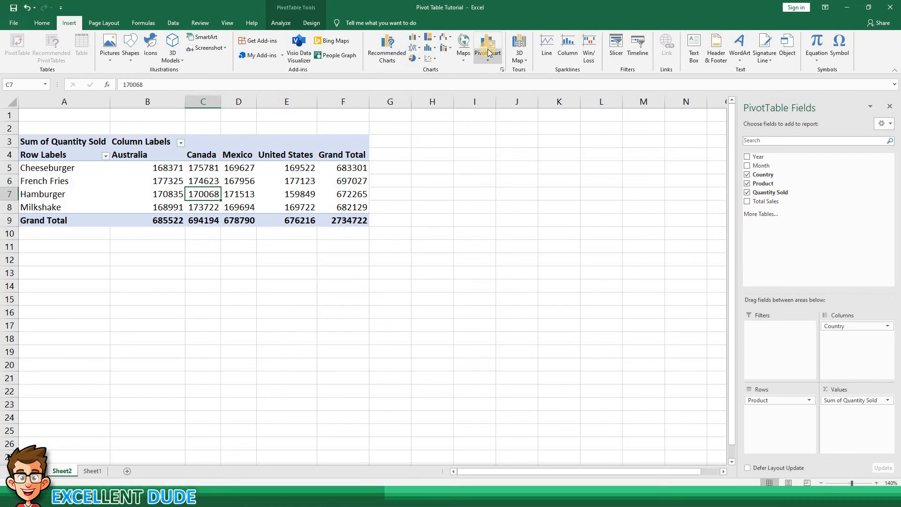
pyautogui.click(487, 52)
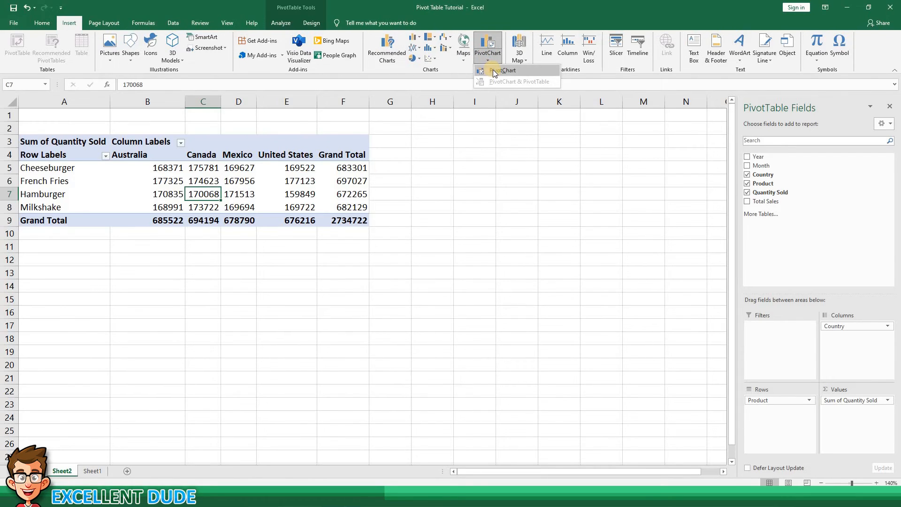
pyautogui.click(494, 73)
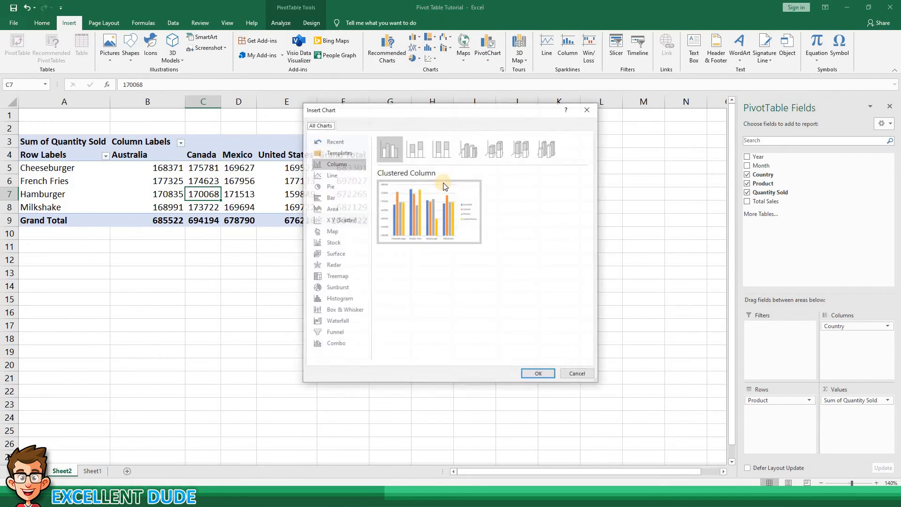
pyautogui.click(351, 187)
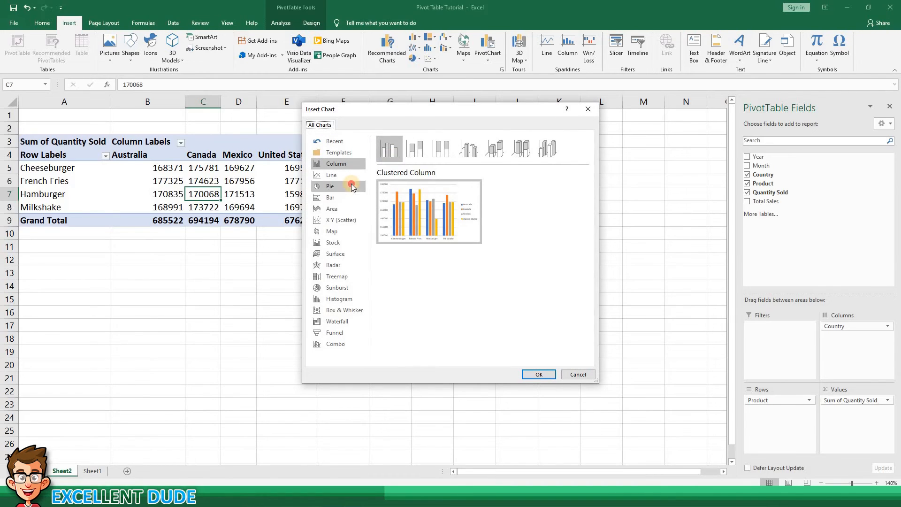
pyautogui.click(347, 175)
pyautogui.click(345, 164)
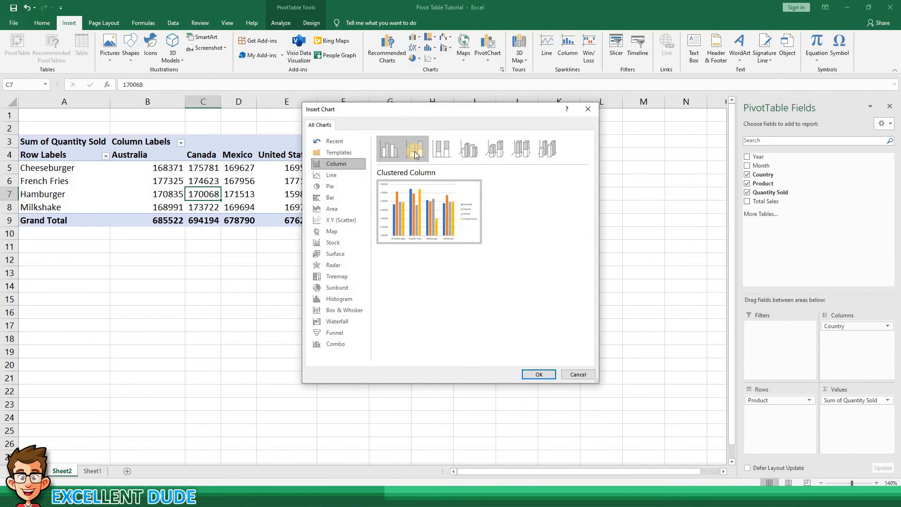
pyautogui.click(415, 151)
pyautogui.click(538, 373)
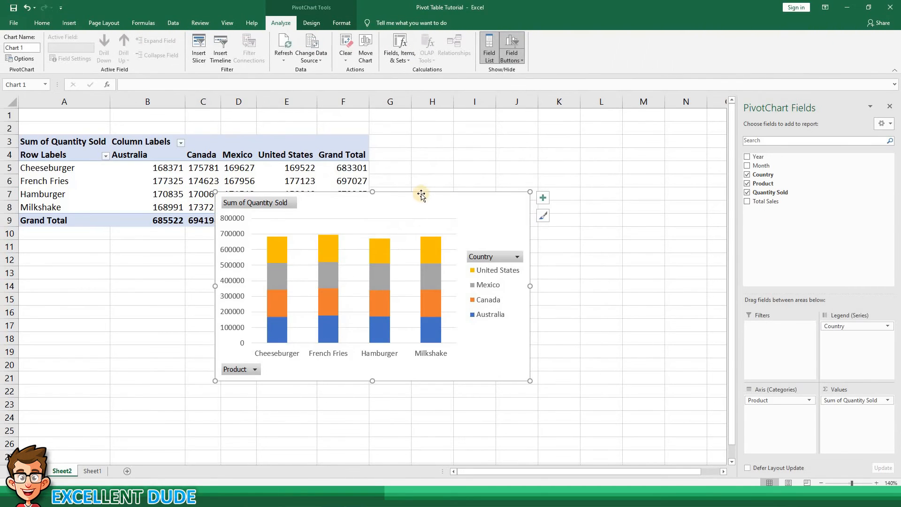
pyautogui.moveTo(446, 231); pyautogui.dragTo(263, 235)
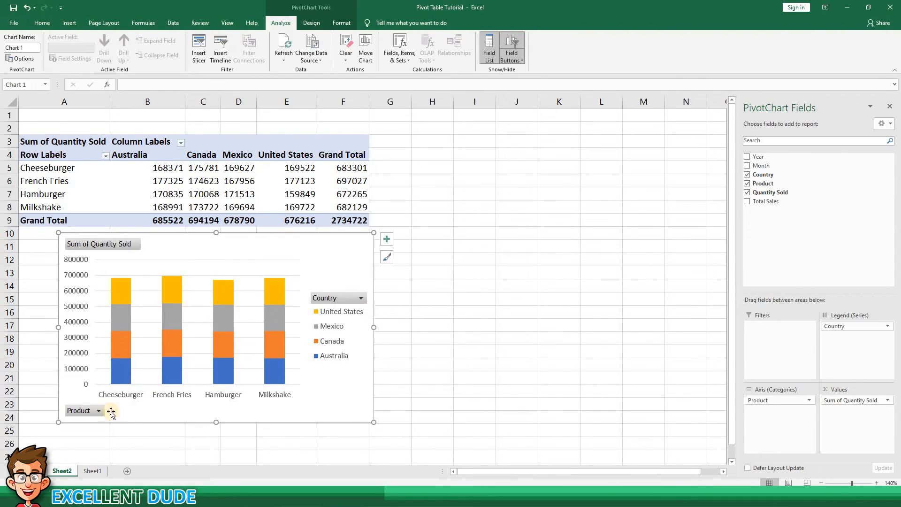
# Filter the PivotChart's Country legend field to show only United States
pyautogui.click(362, 298)
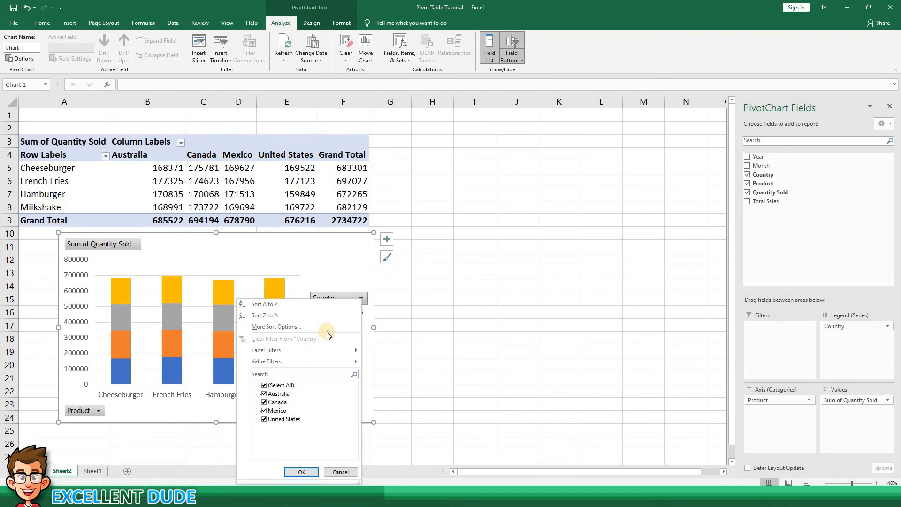
pyautogui.click(264, 386)
pyautogui.click(264, 419)
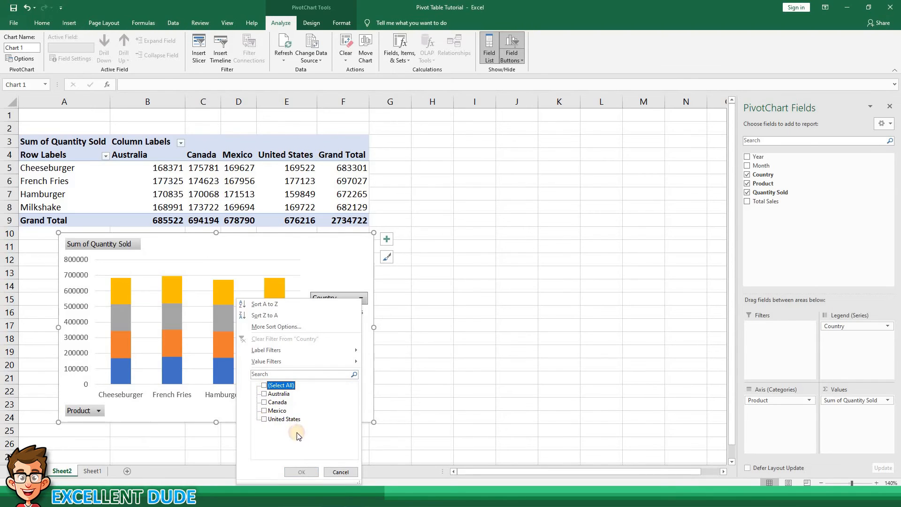
pyautogui.click(301, 471)
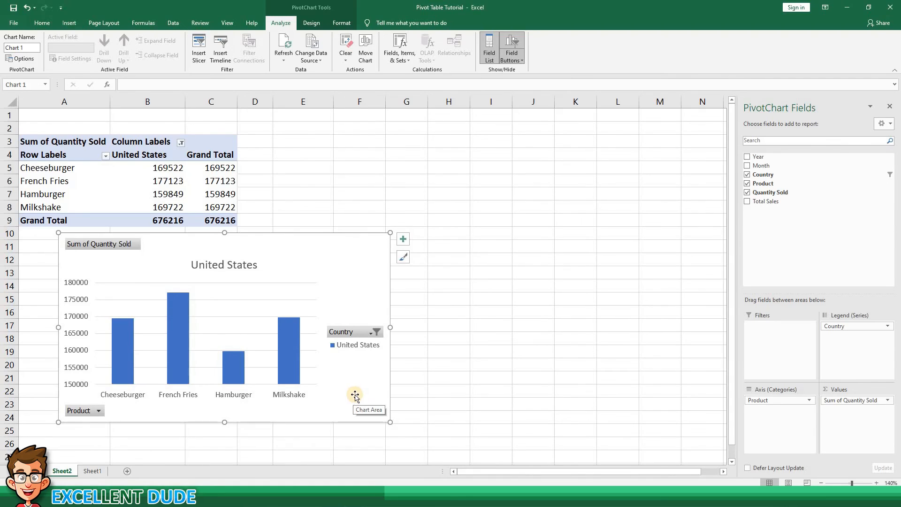
# Reset the PivotChart's Country filter to include all countries
pyautogui.click(370, 332)
pyautogui.click(274, 232)
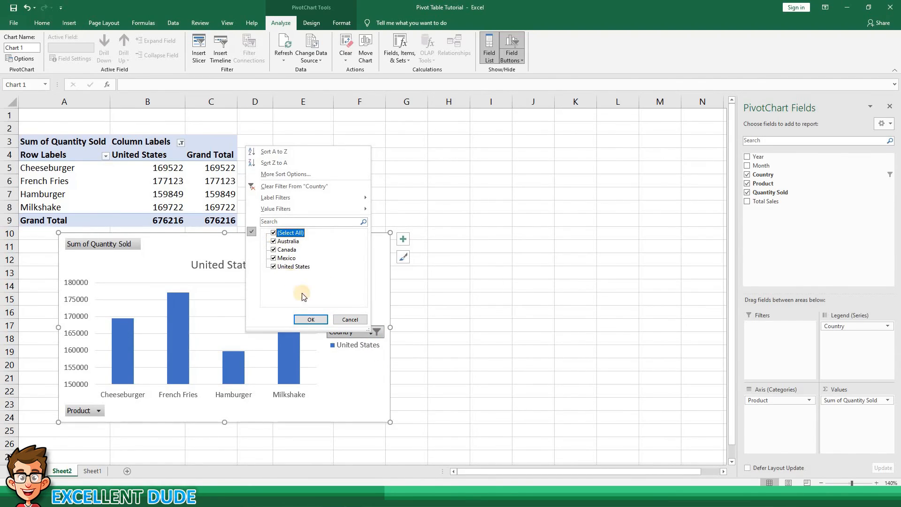
pyautogui.click(311, 319)
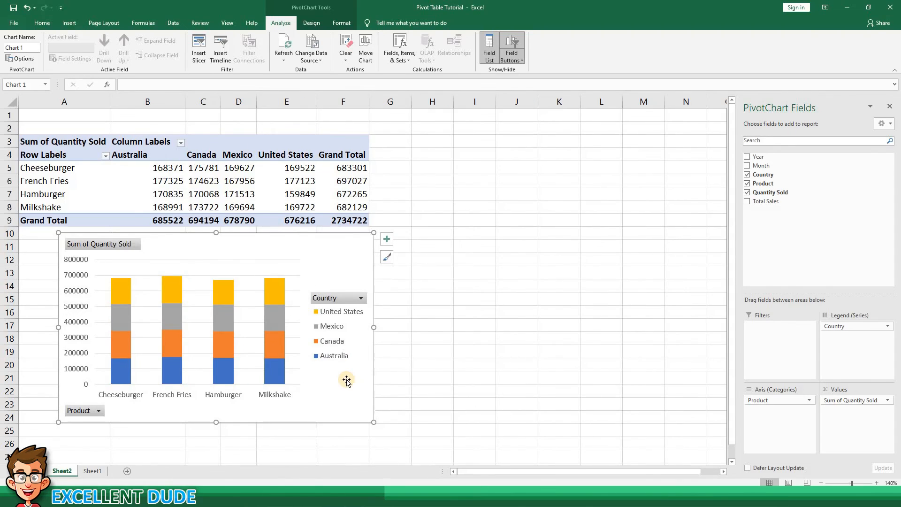